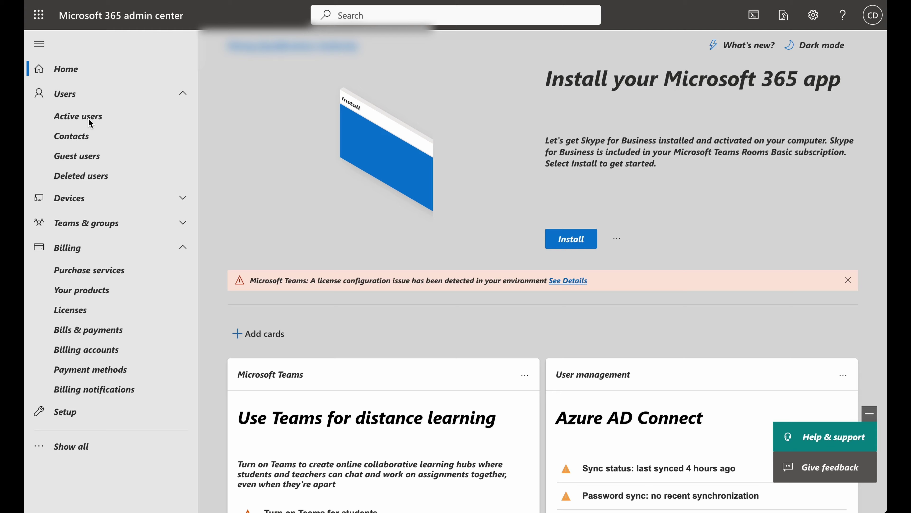
Step: Search active users for 'crm' and review the CRM admin user's licenses
left_click(89, 117)
type("crm")
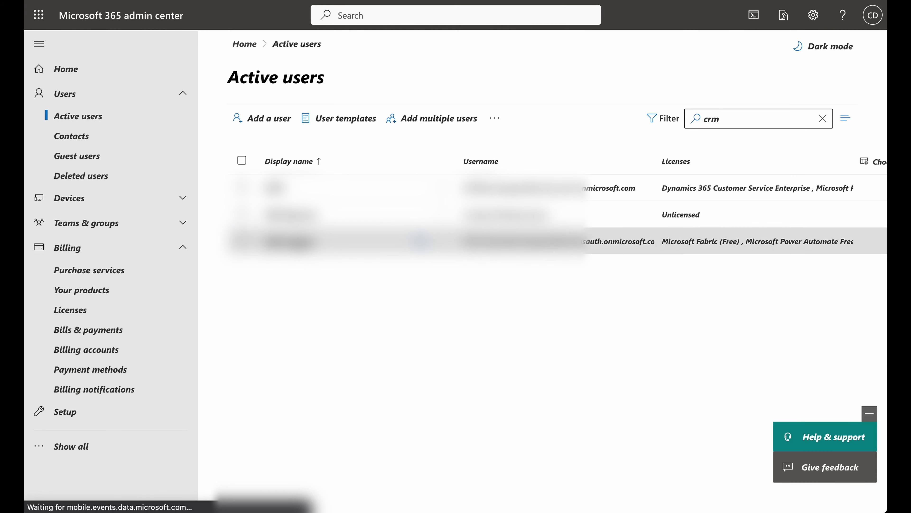
left_click(289, 242)
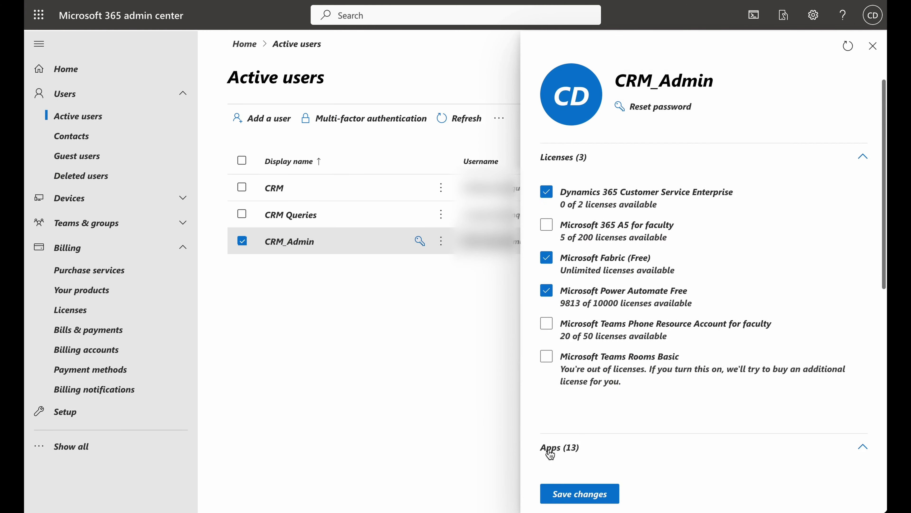
scroll(550, 454, "down", 8)
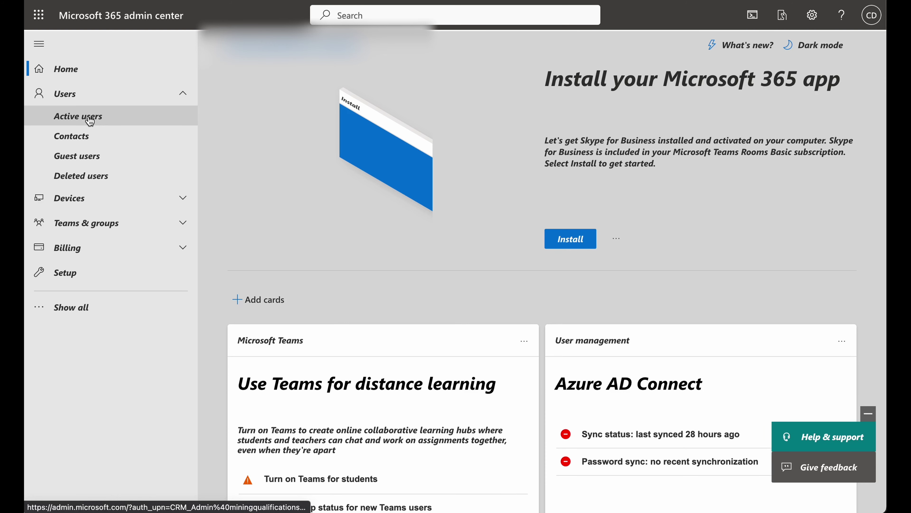
Step: Filter the active users list to show only global admins
left_click(90, 121)
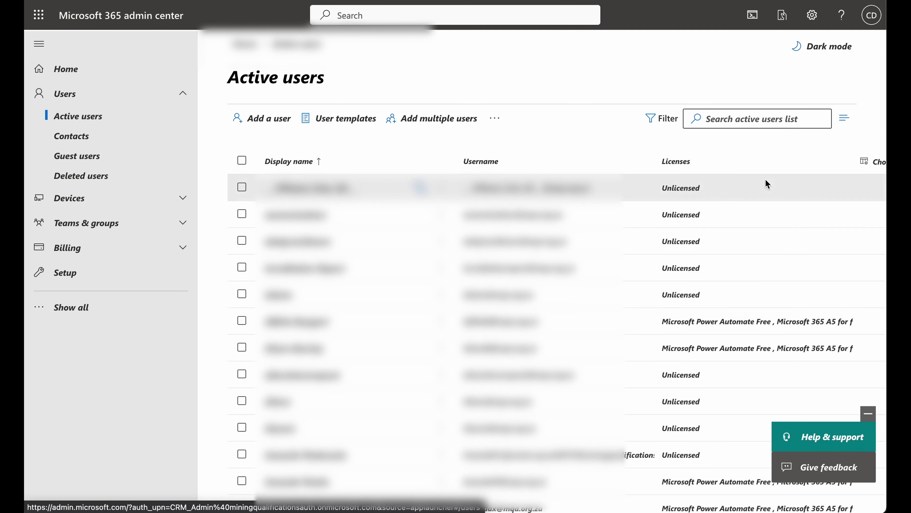
left_click(662, 132)
left_click(663, 276)
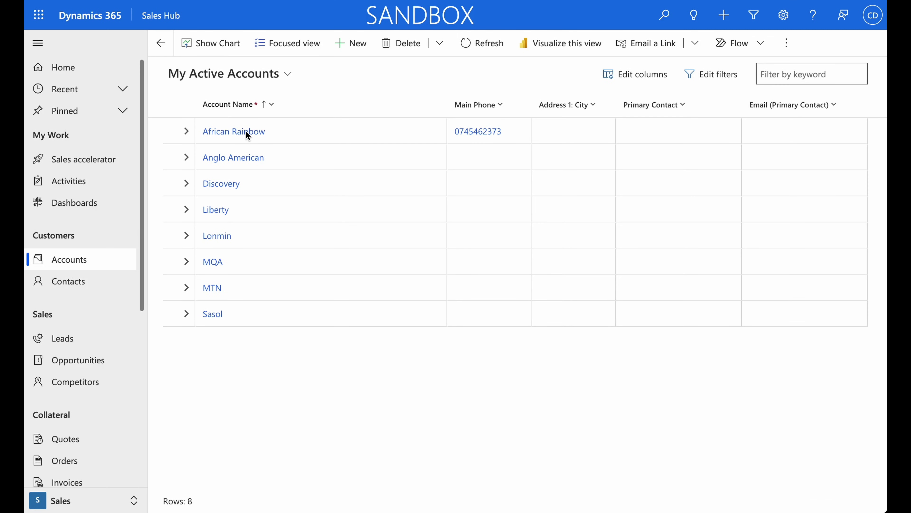
Step: Open the African Rainbow account record and browse its Related record types list
left_click(349, 133)
left_click(239, 135)
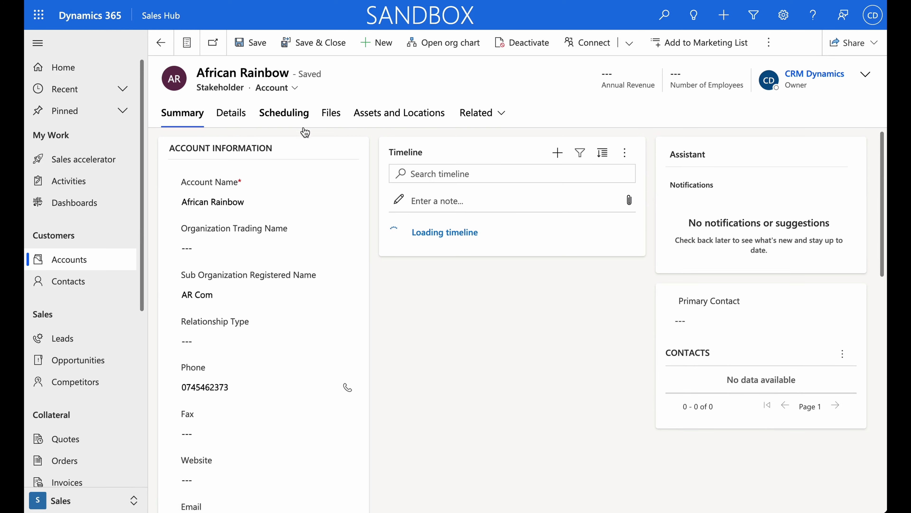
left_click(488, 115)
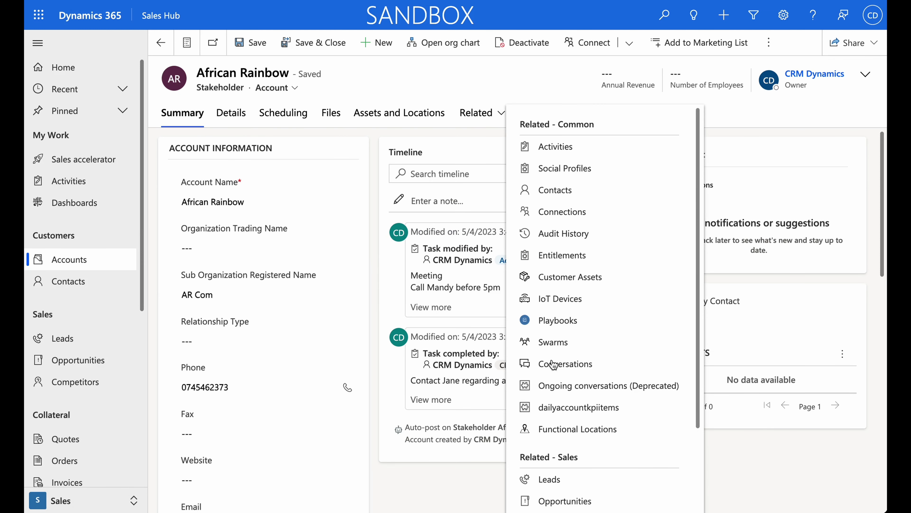
scroll(553, 447, "down", 3)
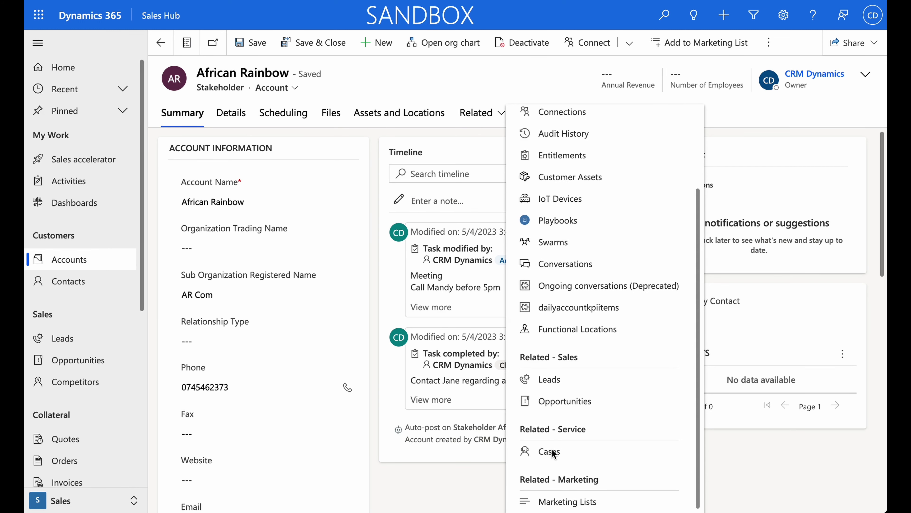
scroll(568, 359, "up", 3)
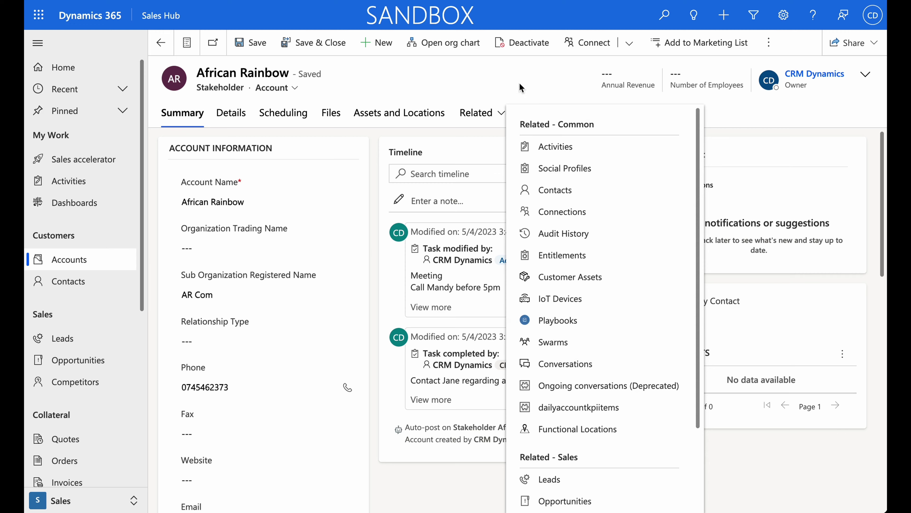
left_click(499, 78)
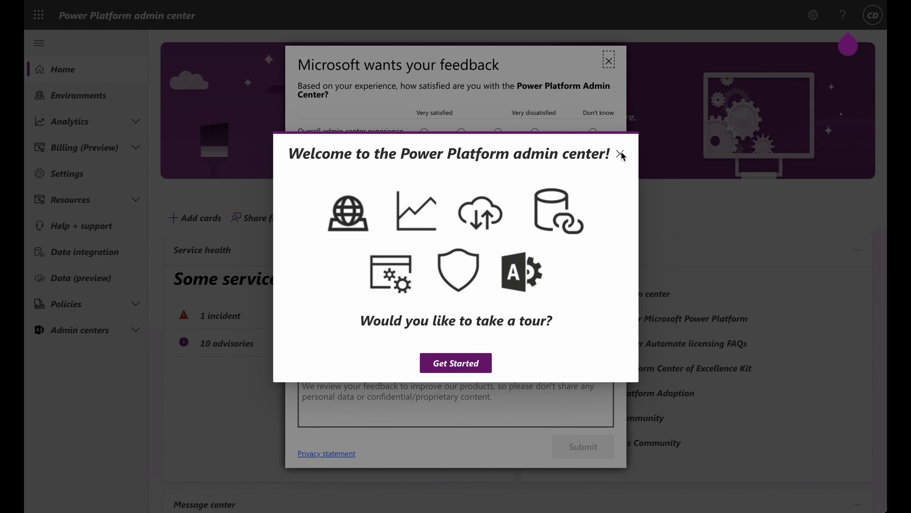
Step: Close the welcome tour and feedback survey, then go to the Environments page
left_click(620, 154)
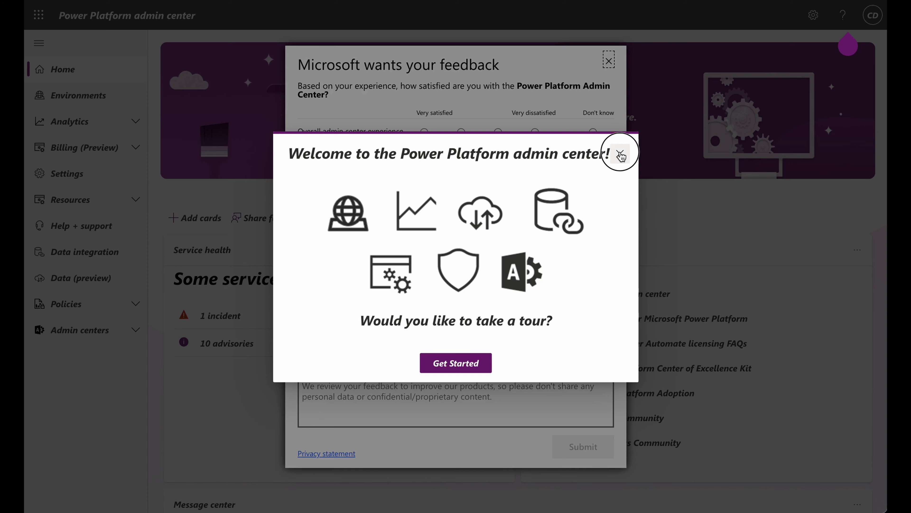
left_click(621, 153)
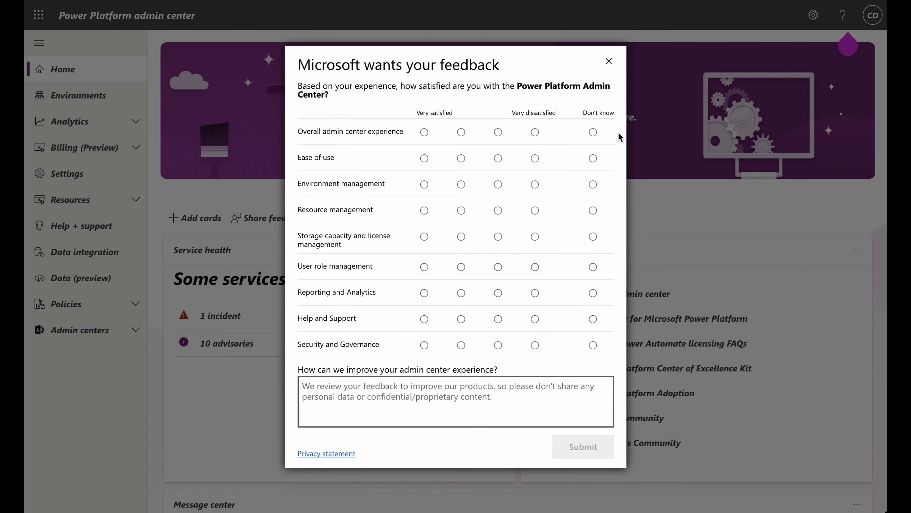
left_click(609, 62)
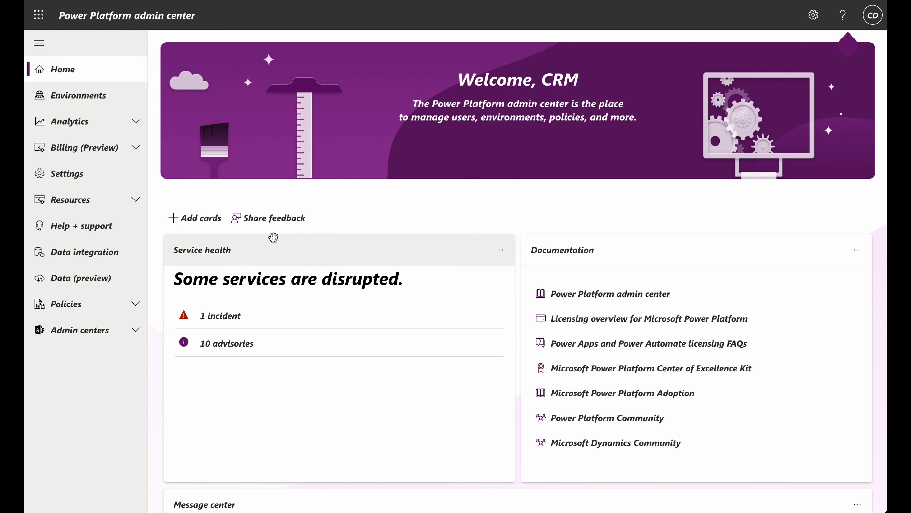
left_click(95, 96)
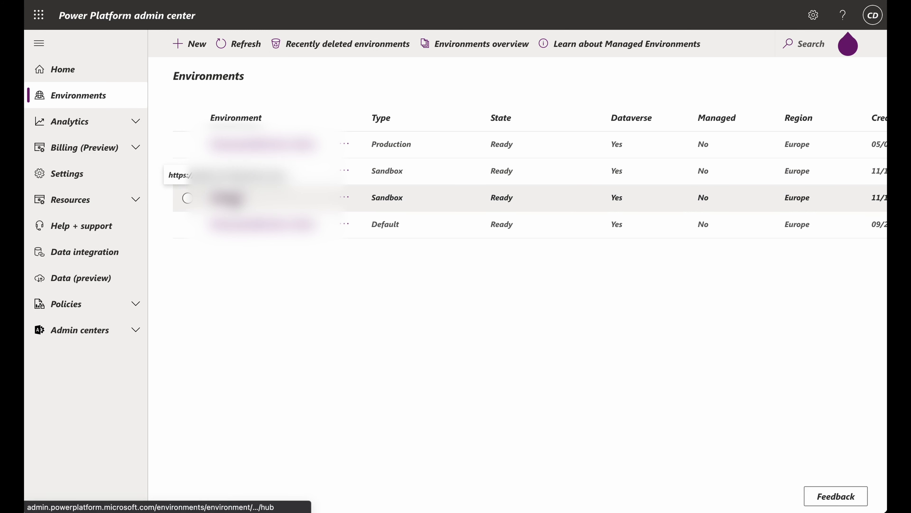
Step: Go to the sandbox environment's Settings > Integration > Document management settings
left_click(232, 200)
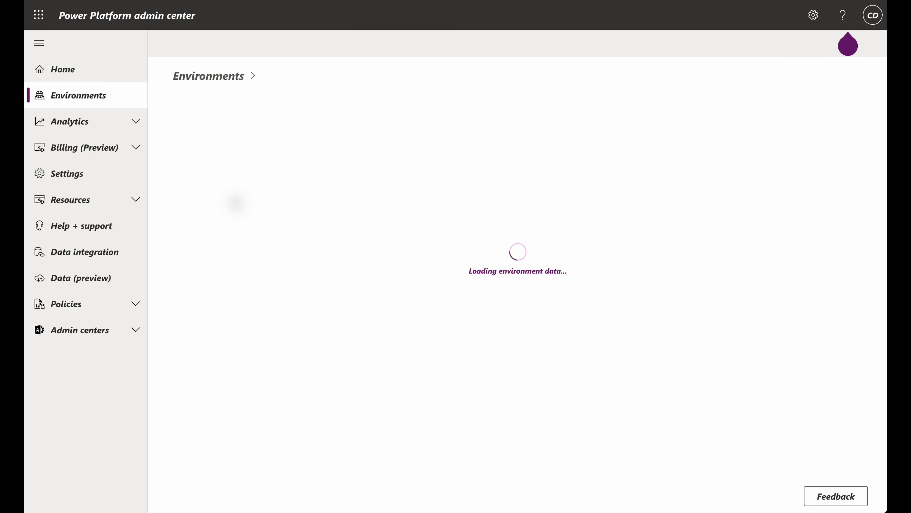
left_click(314, 53)
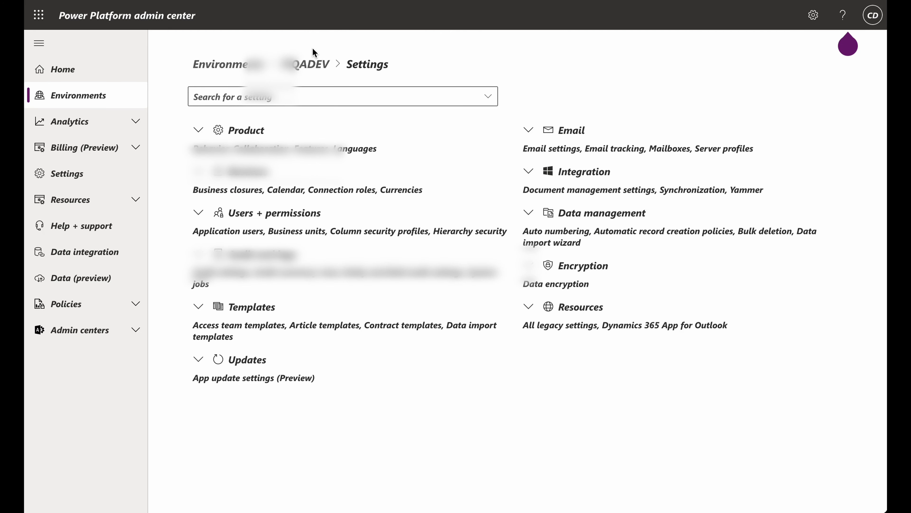
left_click(528, 172)
left_click(614, 211)
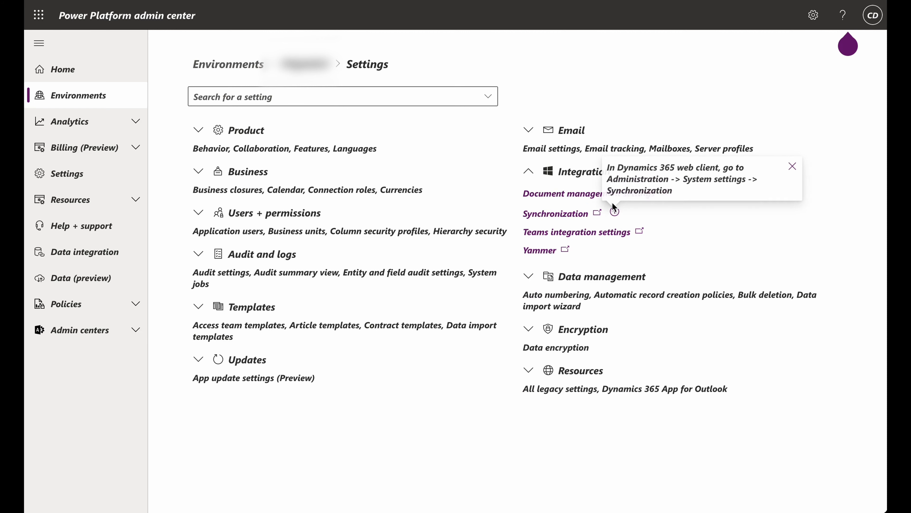
Step: Run the server-based SharePoint integration wizard, validate the SharePoint site, and enable it
left_click(576, 195)
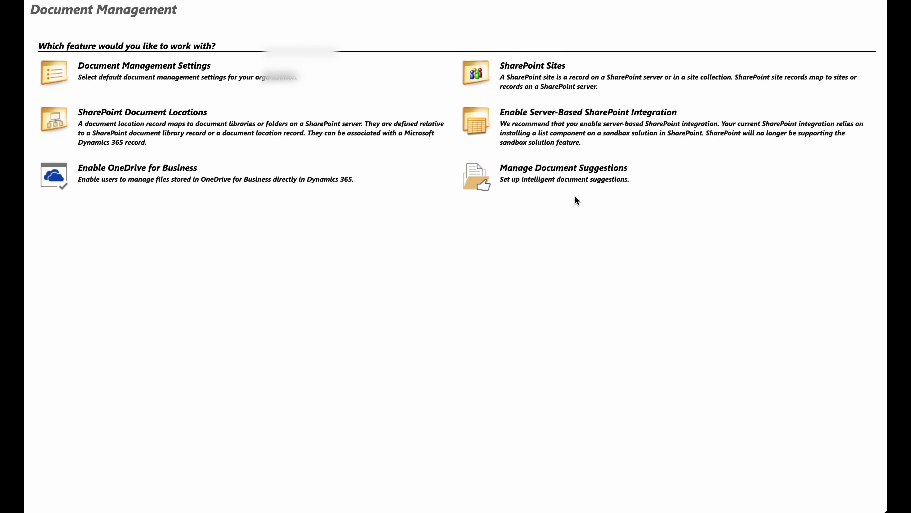
left_click(580, 112)
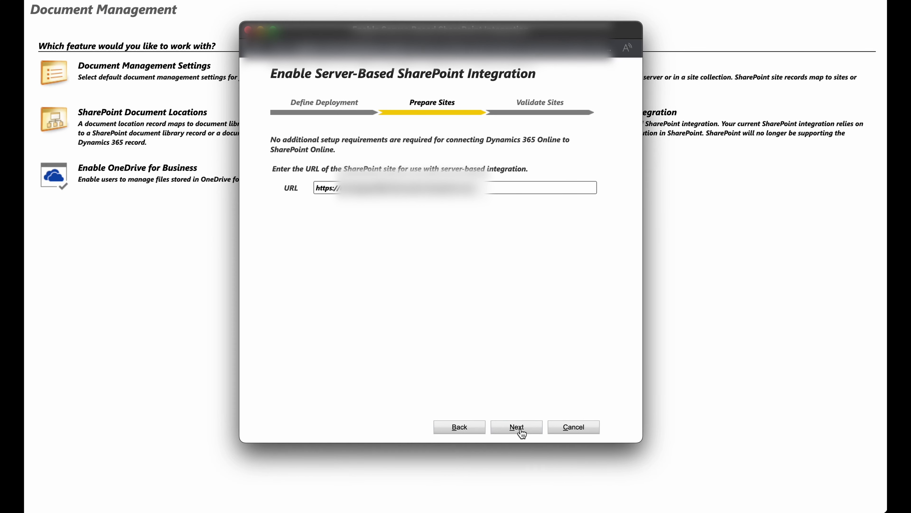
left_click(519, 428)
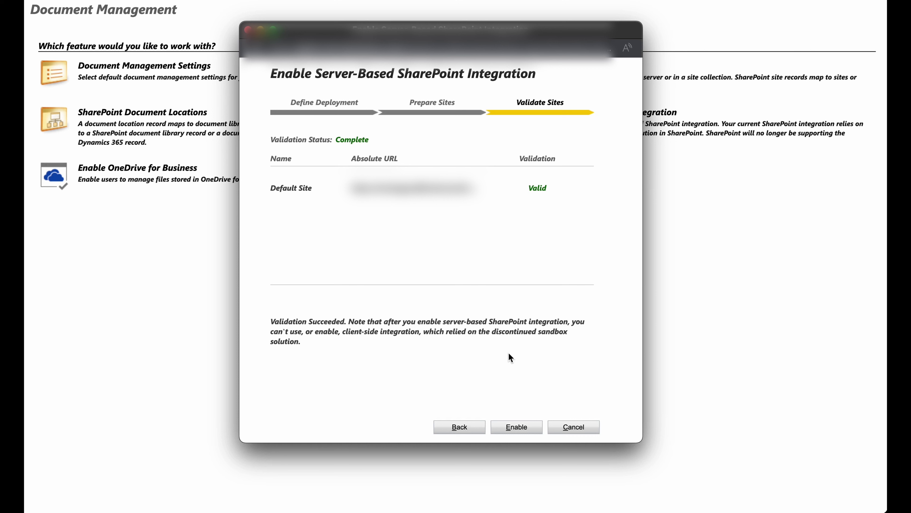
left_click(508, 428)
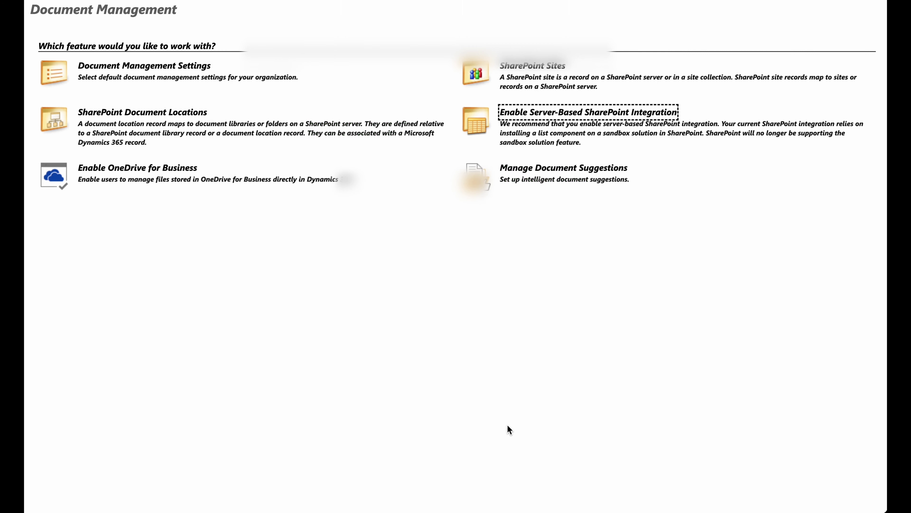
Step: In Document Management Settings, base the folder structure on the Stakeholder entity
left_click(163, 66)
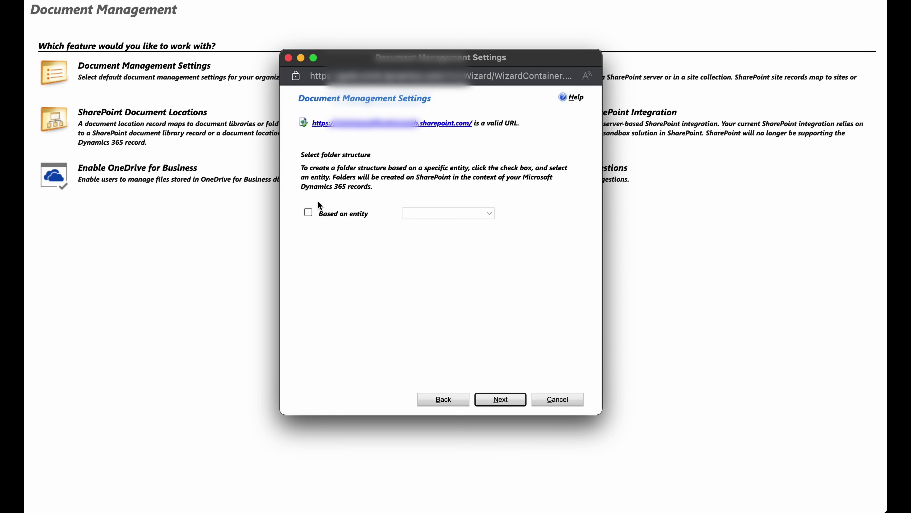
left_click(308, 212)
left_click(494, 401)
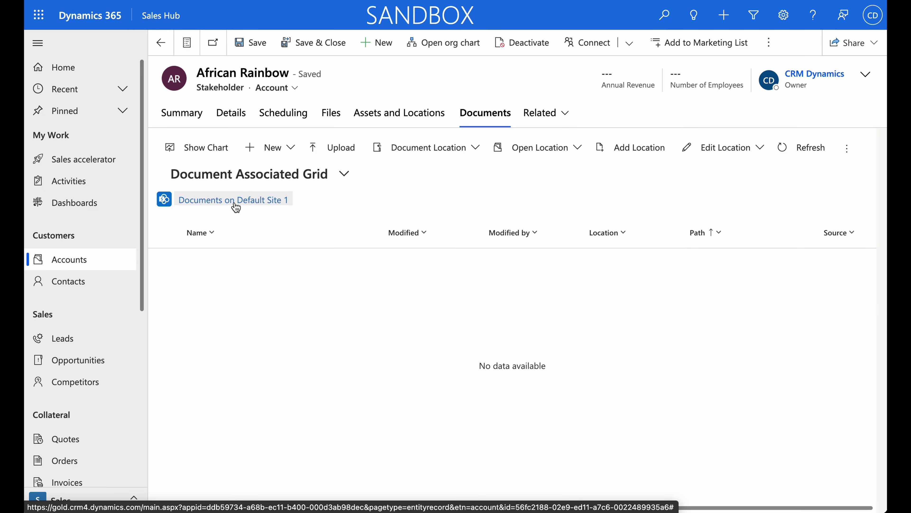
Step: Start a new Word document from the African Rainbow account's Documents tab
left_click(273, 147)
left_click(287, 169)
left_click(413, 234)
Step: Save the new Word document, then upload Demo file to upload 2.doc to the account
left_click(448, 267)
left_click(540, 309)
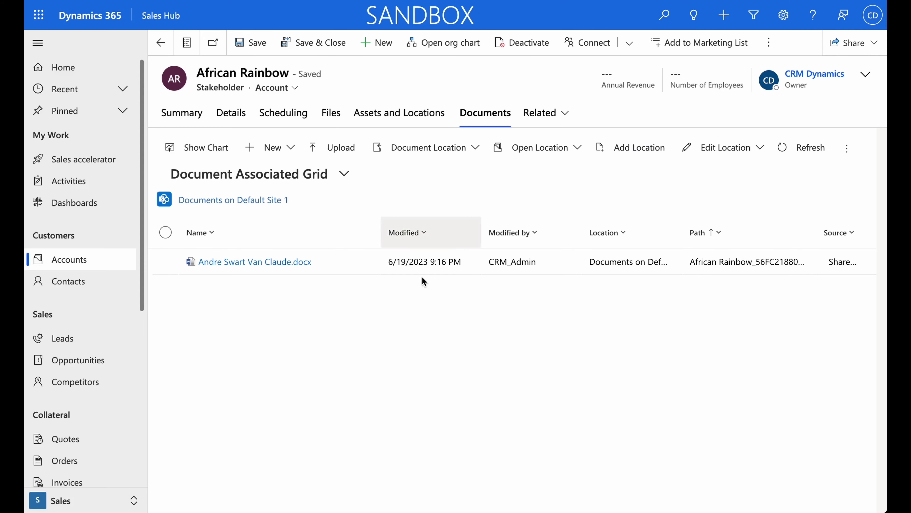
left_click(342, 147)
left_click(423, 205)
left_click(651, 362)
left_click(551, 328)
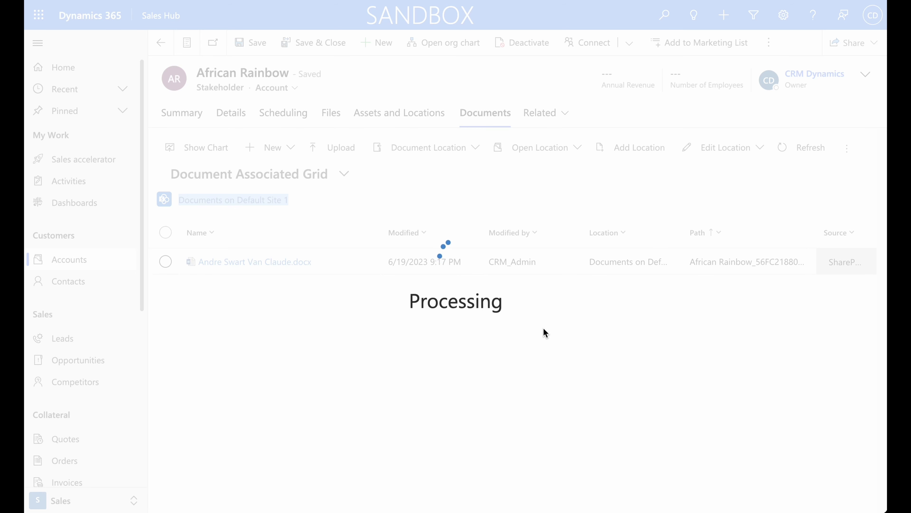